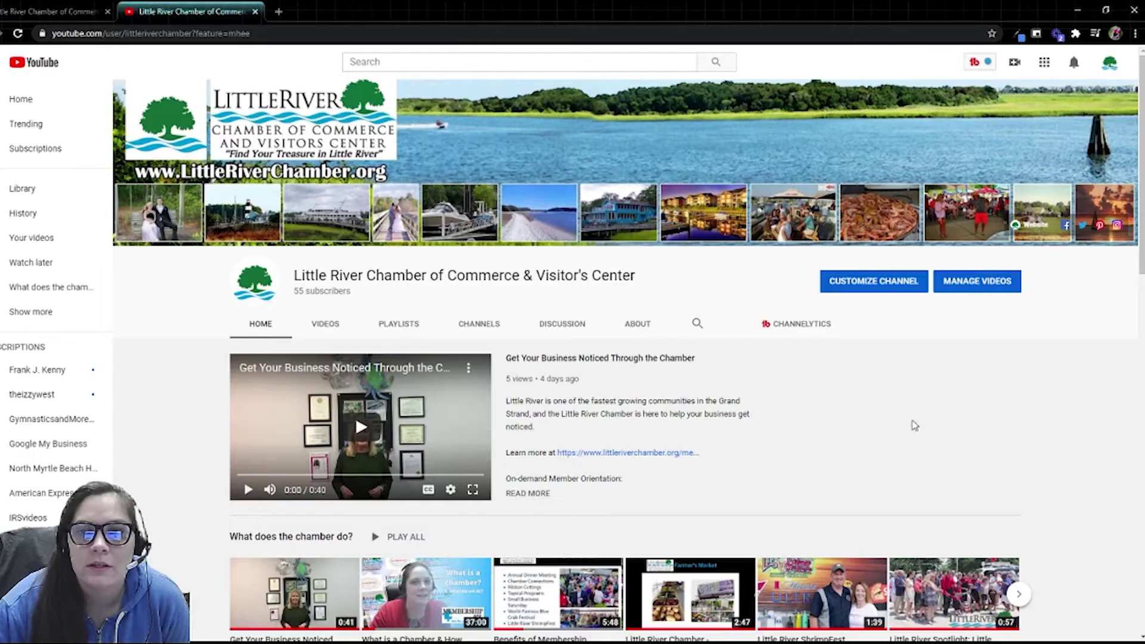
Step: Scroll down the Little River Chamber channel home page to see its featured video and playlists
scroll(931, 418, "down", 2)
Step: Check the available accounts in the avatar menu, then open Customize Channel in YouTube Studio
scroll(997, 378, "up", 2)
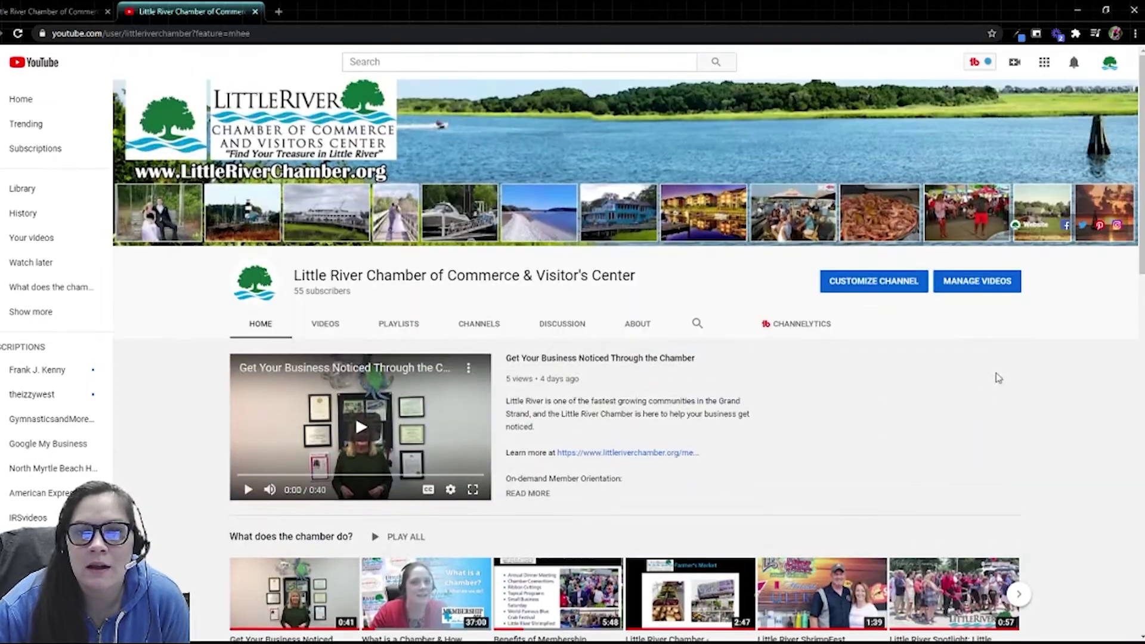
left_click(1111, 66)
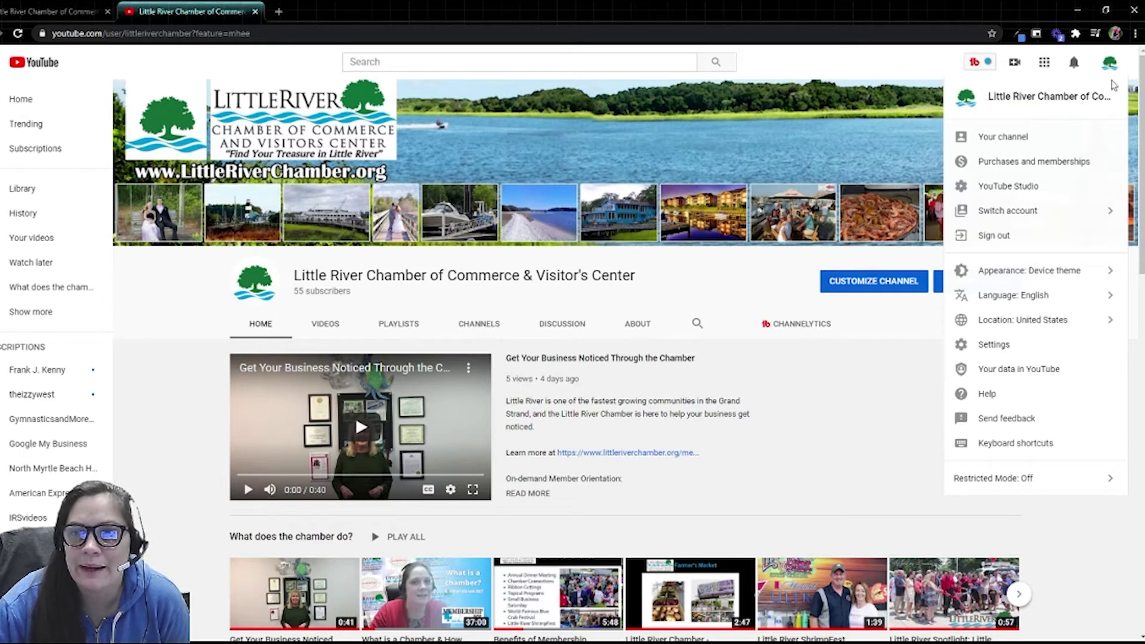
left_click(1056, 217)
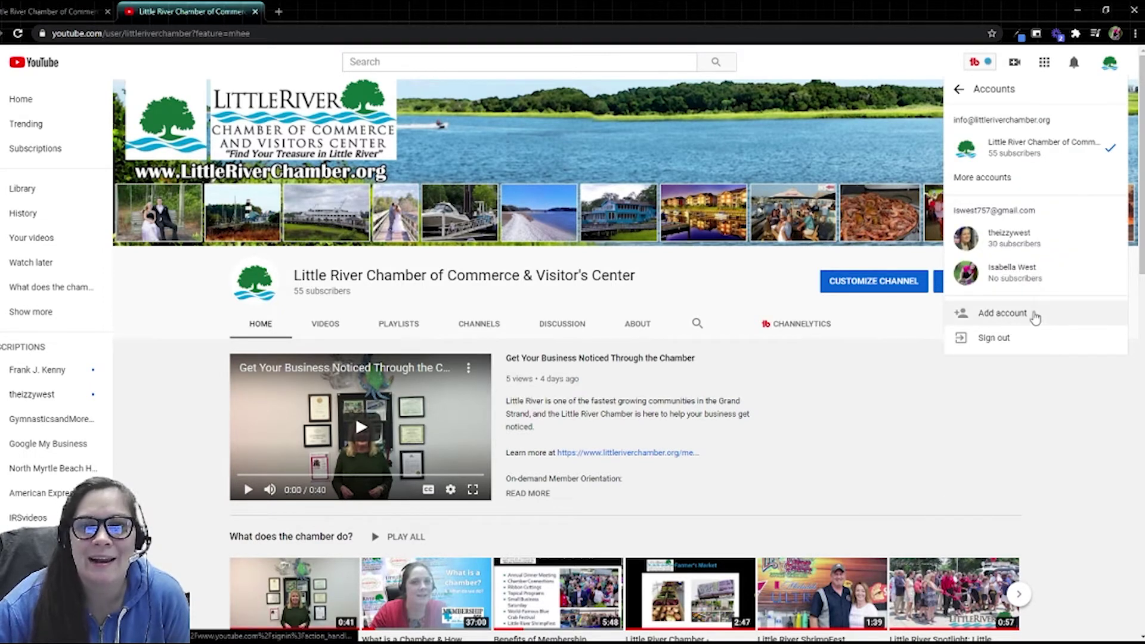
left_click(990, 423)
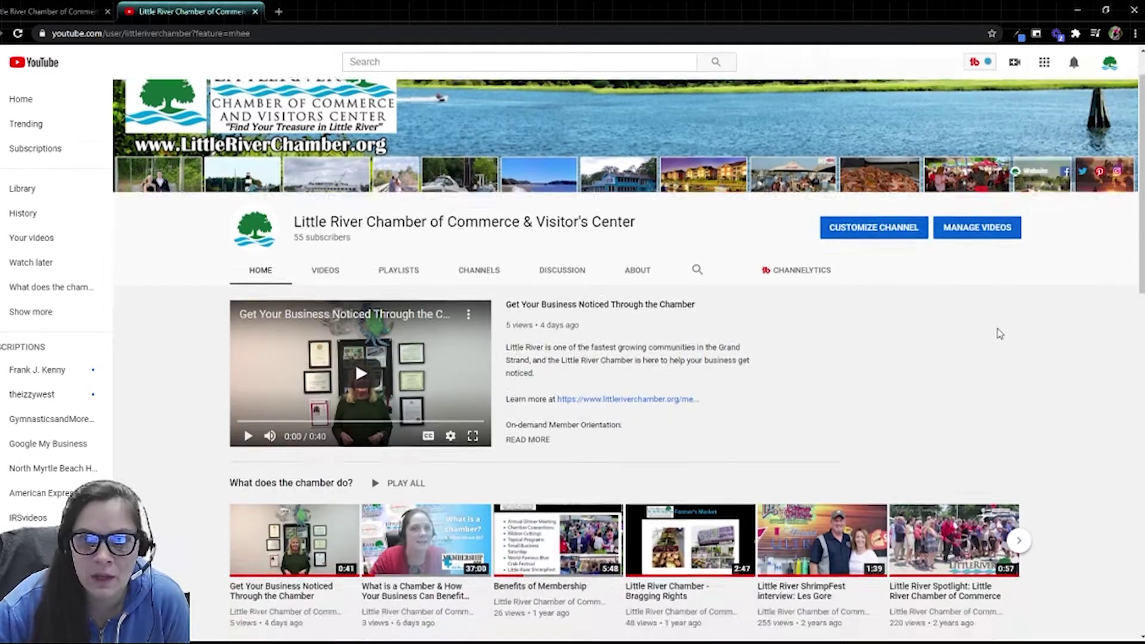
scroll(998, 332, "down", 1)
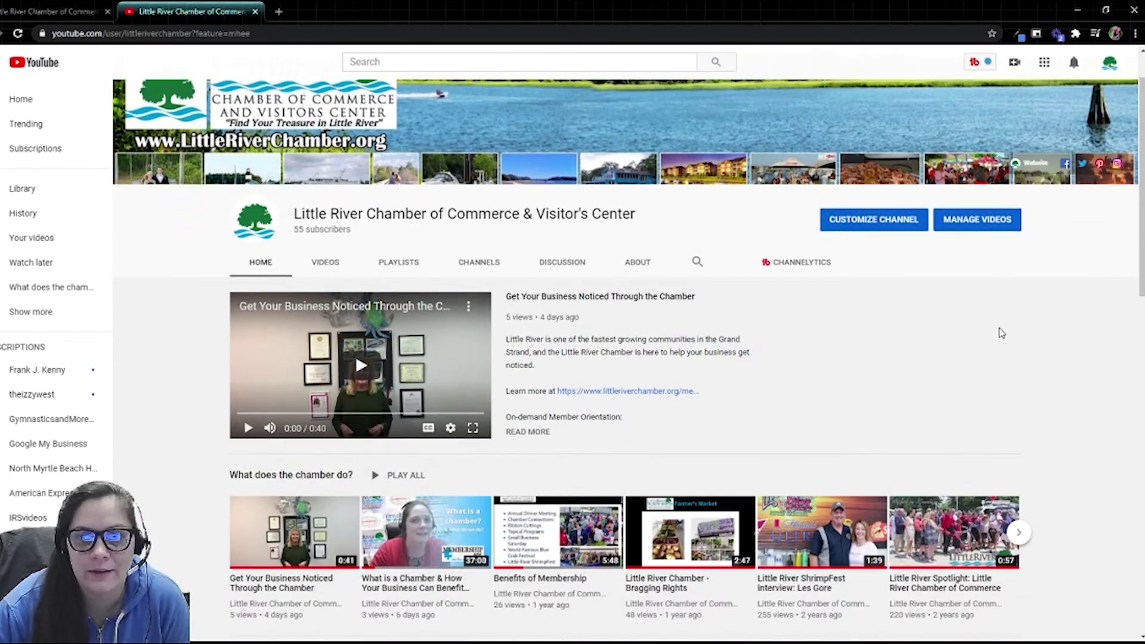
scroll(994, 316, "up", 1)
left_click(874, 282)
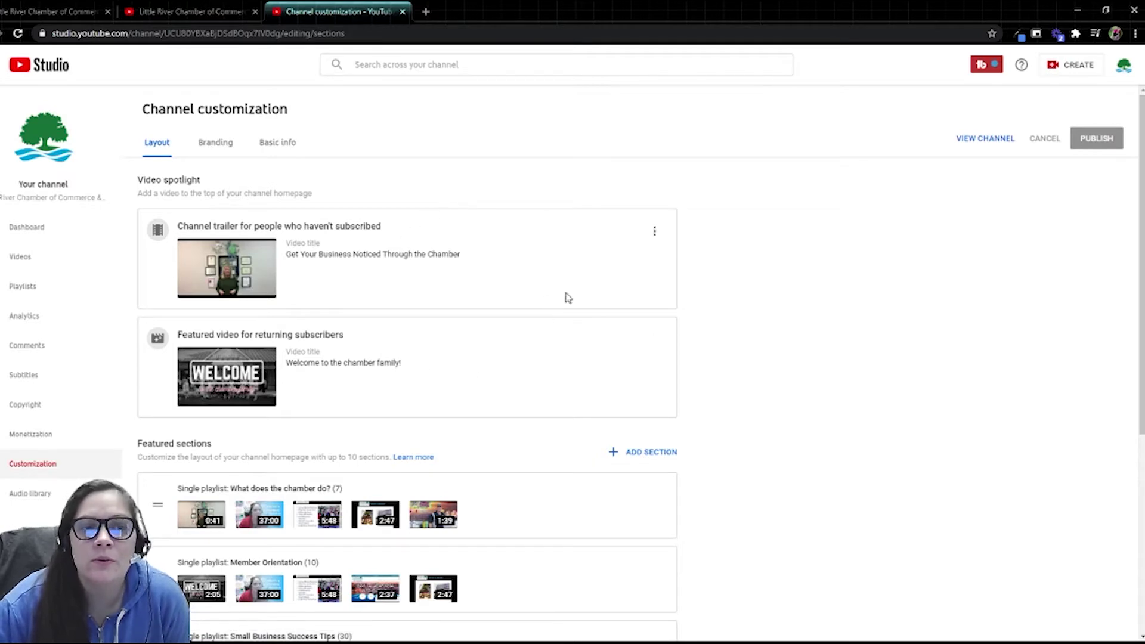
left_click(215, 10)
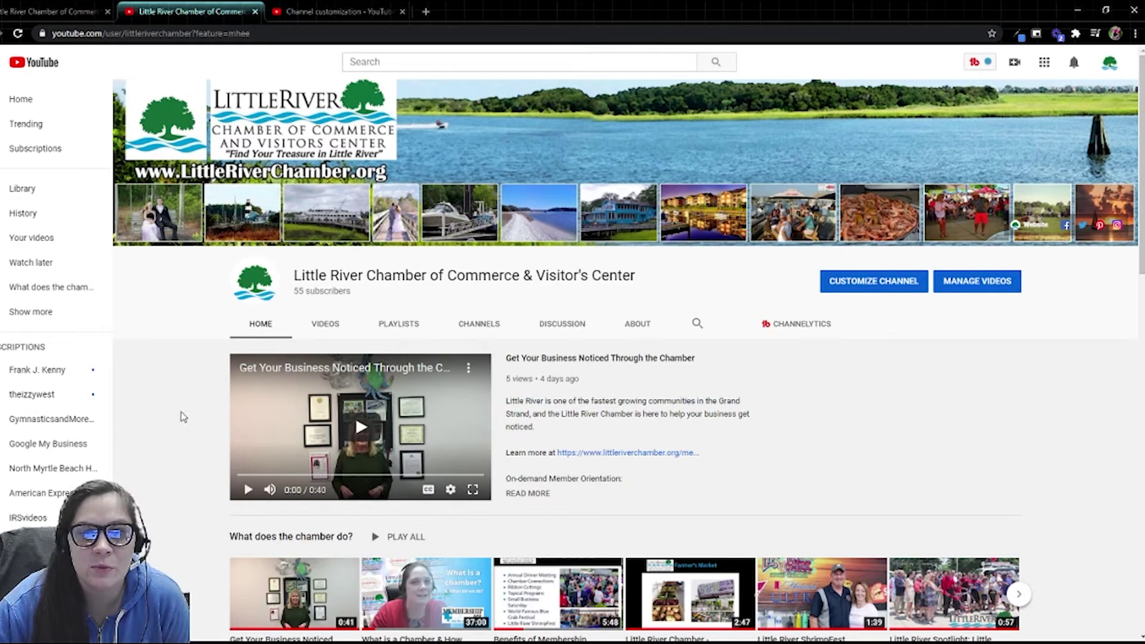
left_click(281, 8)
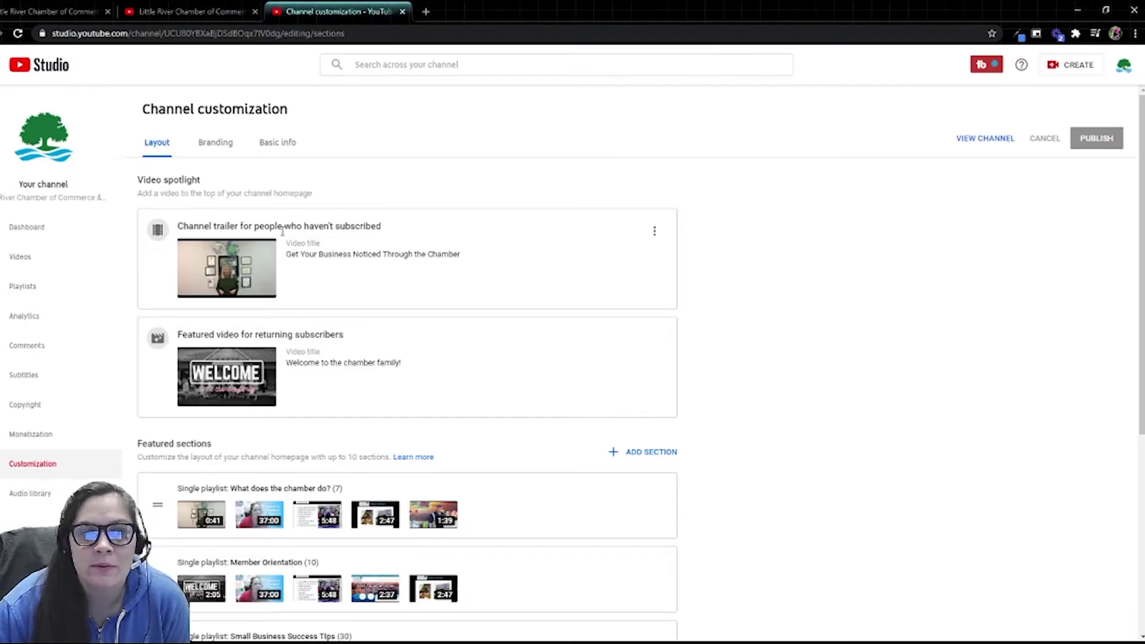
left_click_drag(264, 227, 382, 228)
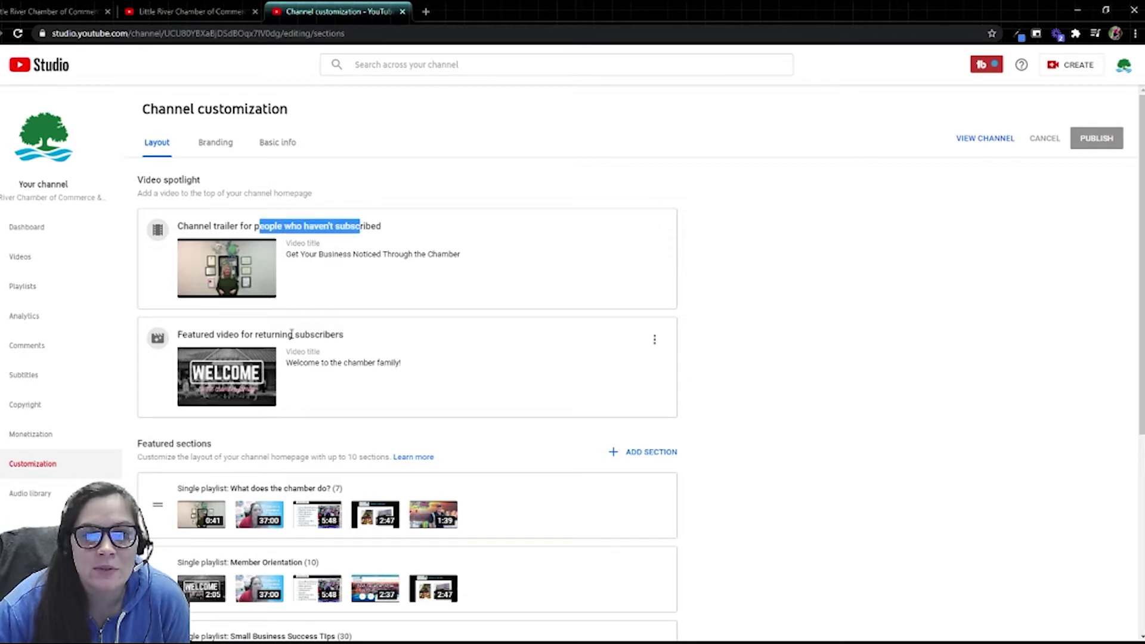
left_click(269, 336)
left_click_drag(269, 336, 344, 336)
left_click(369, 346)
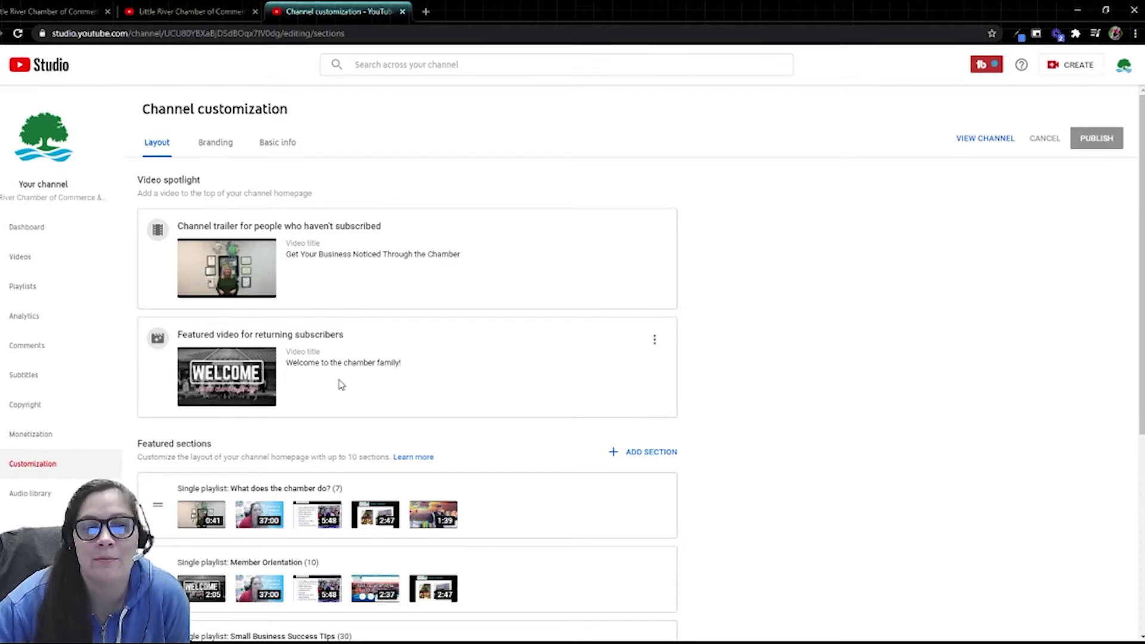
Step: Add a Single playlist section for Member Orientation to the featured sections
scroll(467, 177, "down", 5)
scroll(471, 176, "up", 1)
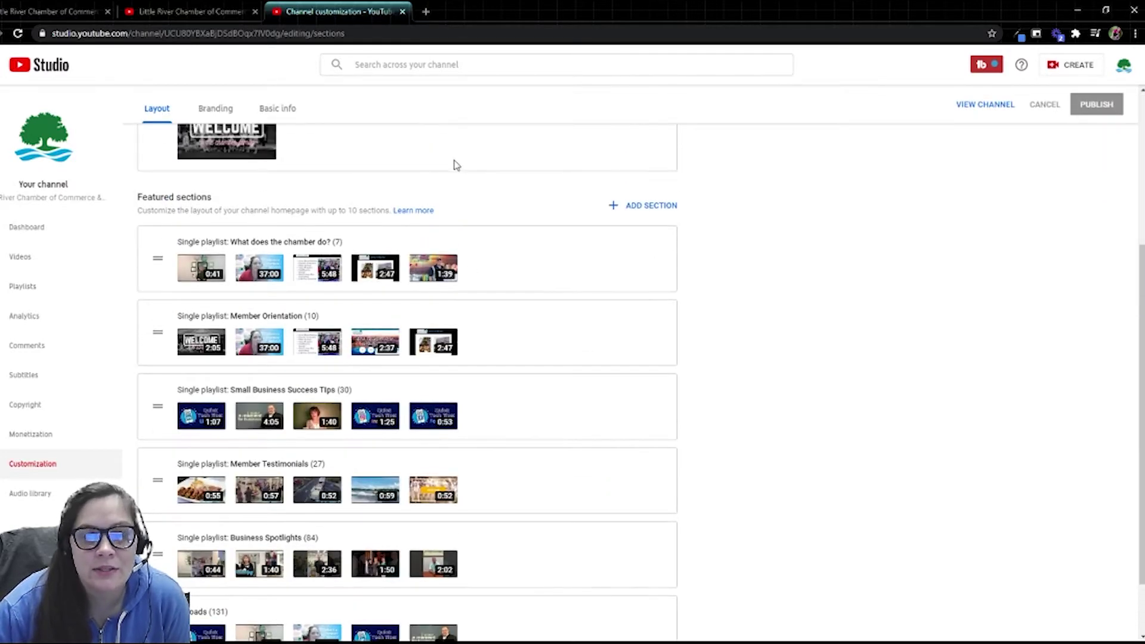
scroll(465, 172, "down", 1)
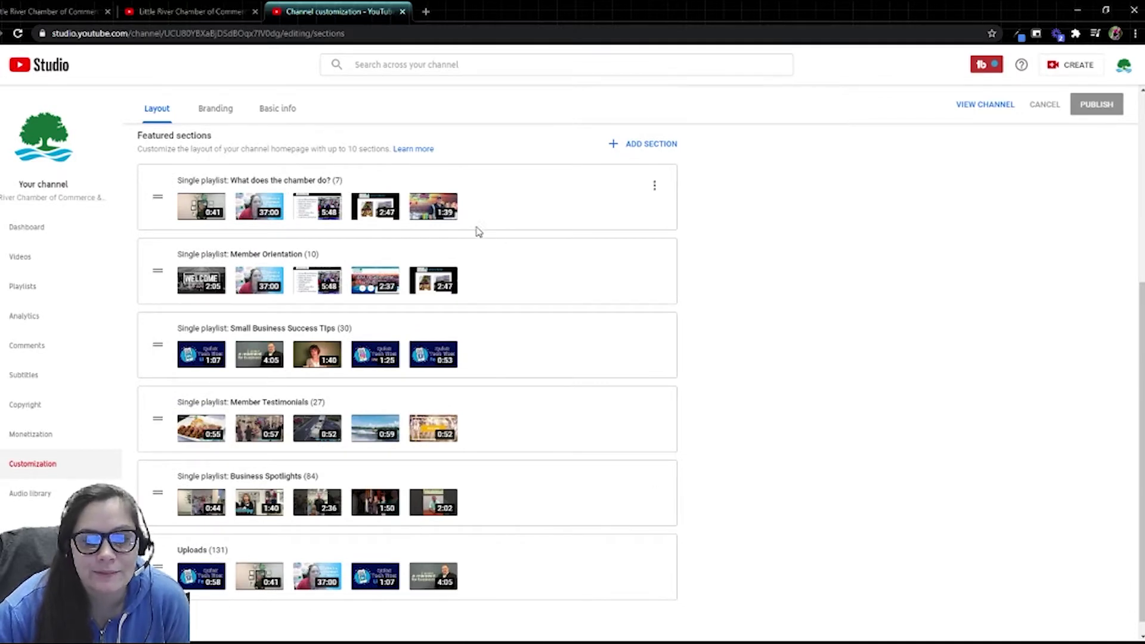
scroll(623, 265, "up", 1)
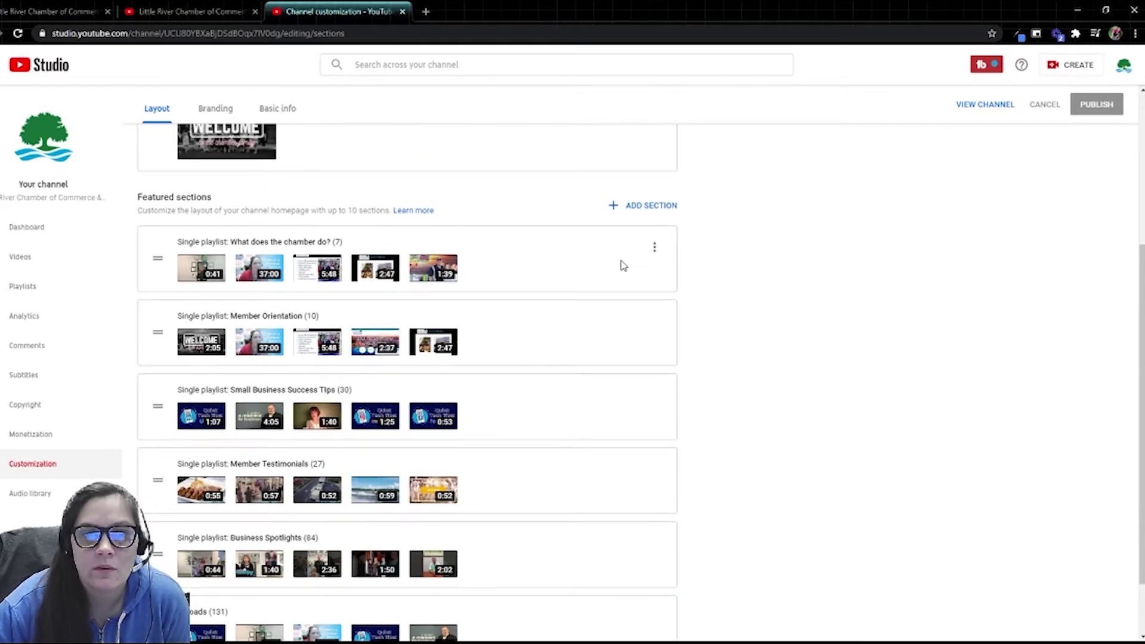
left_click(652, 206)
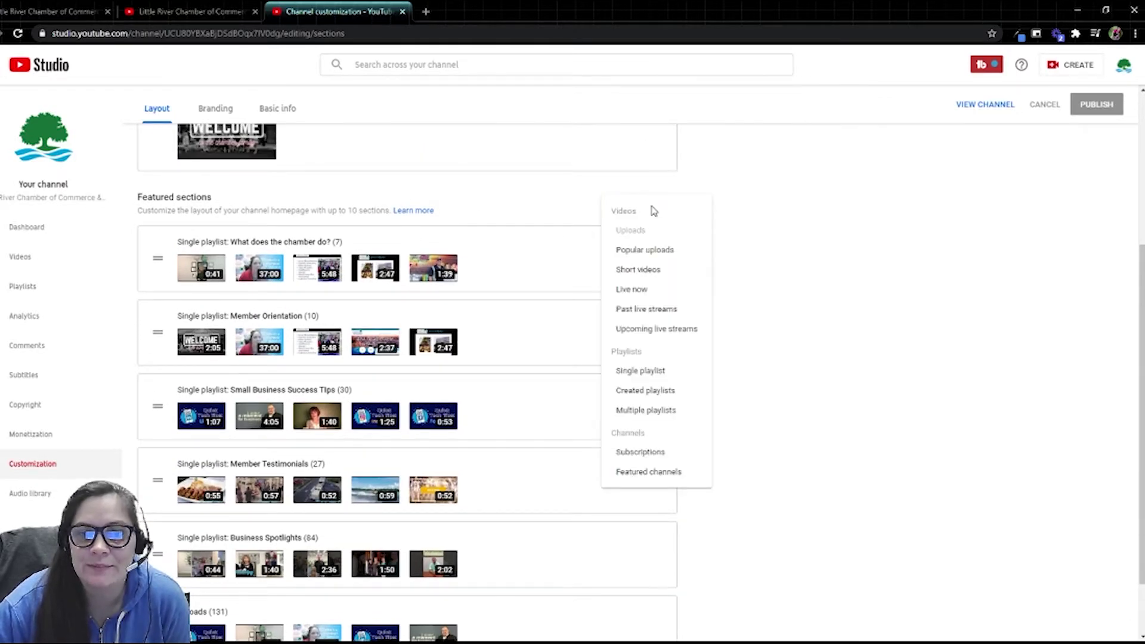
left_click(654, 376)
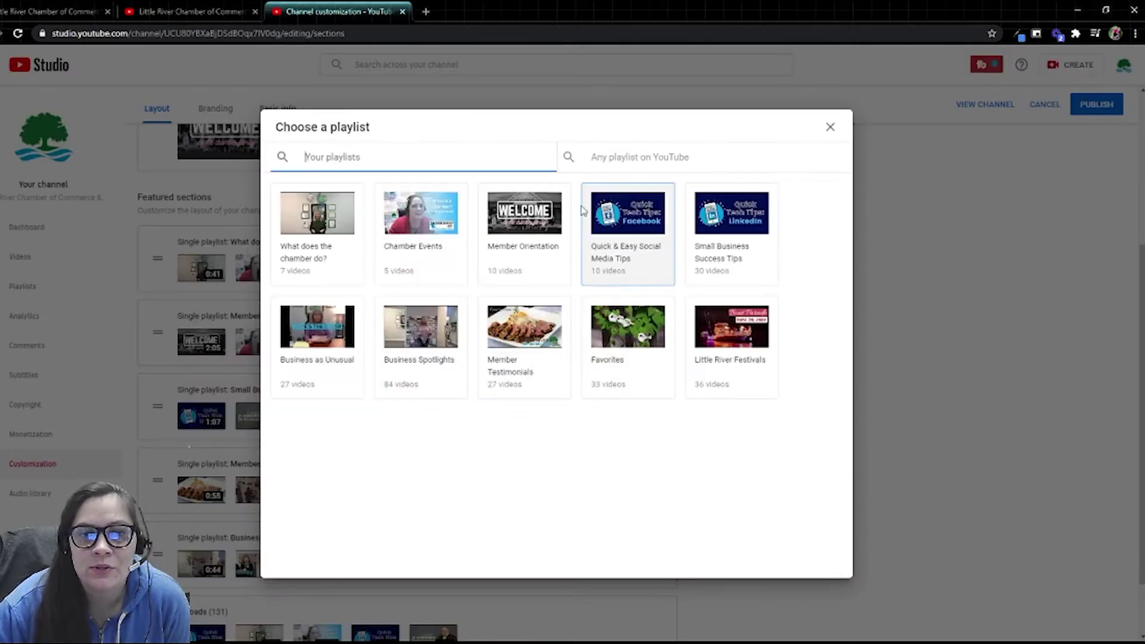
left_click(497, 244)
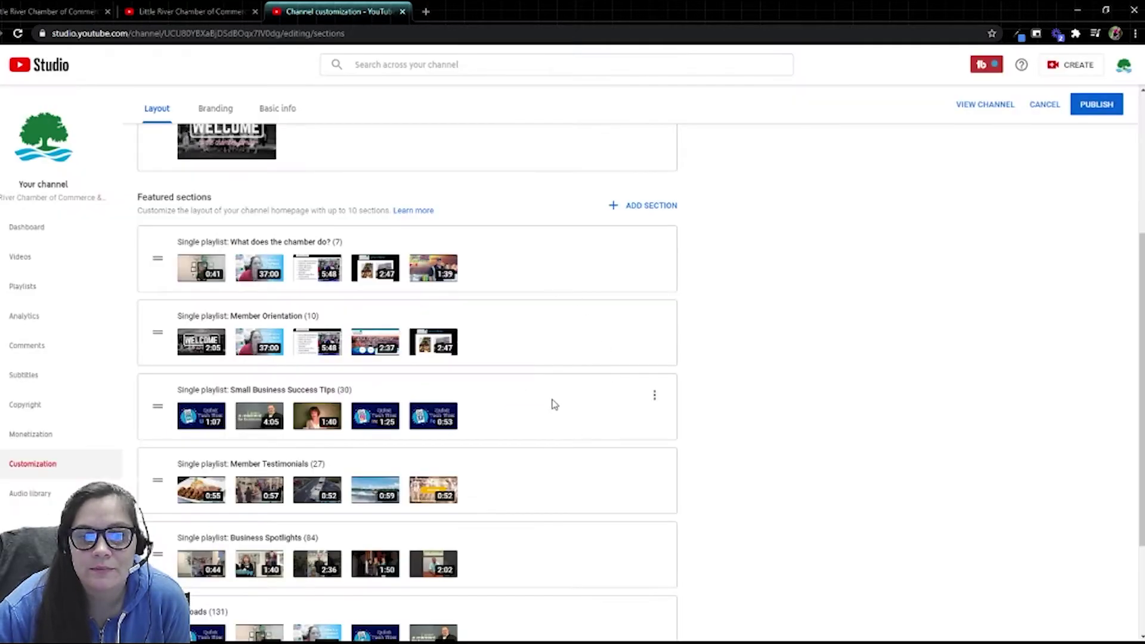
scroll(441, 465, "down", 3)
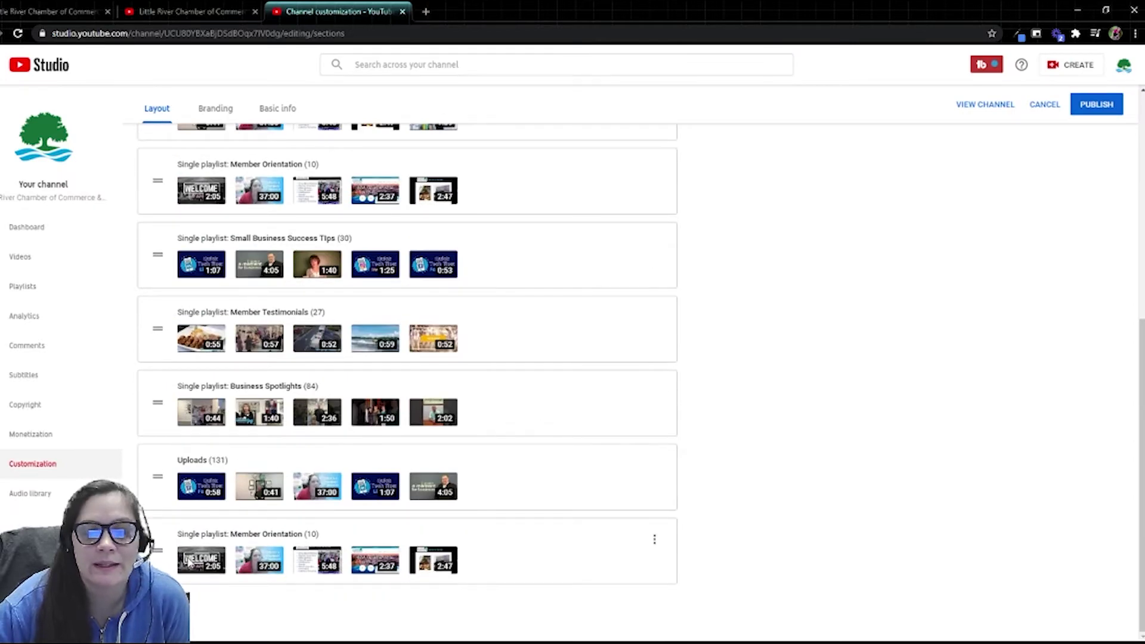
left_click(654, 540)
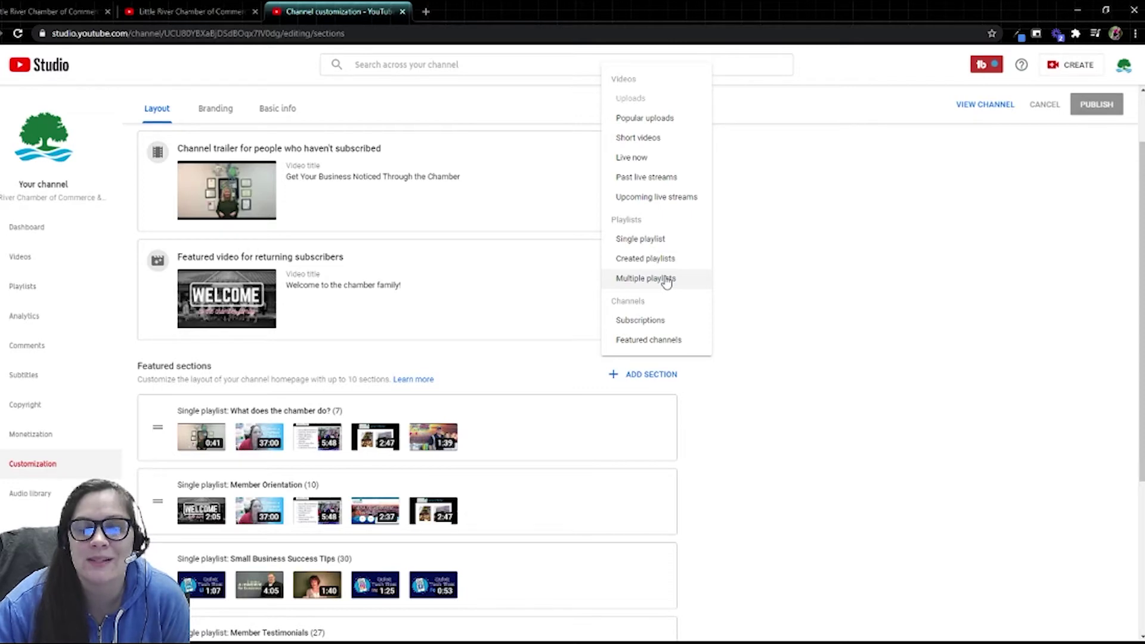
Step: Start a Multiple playlists section with 'What does the chamber do?' and Member Orientation, then cancel it
left_click(667, 280)
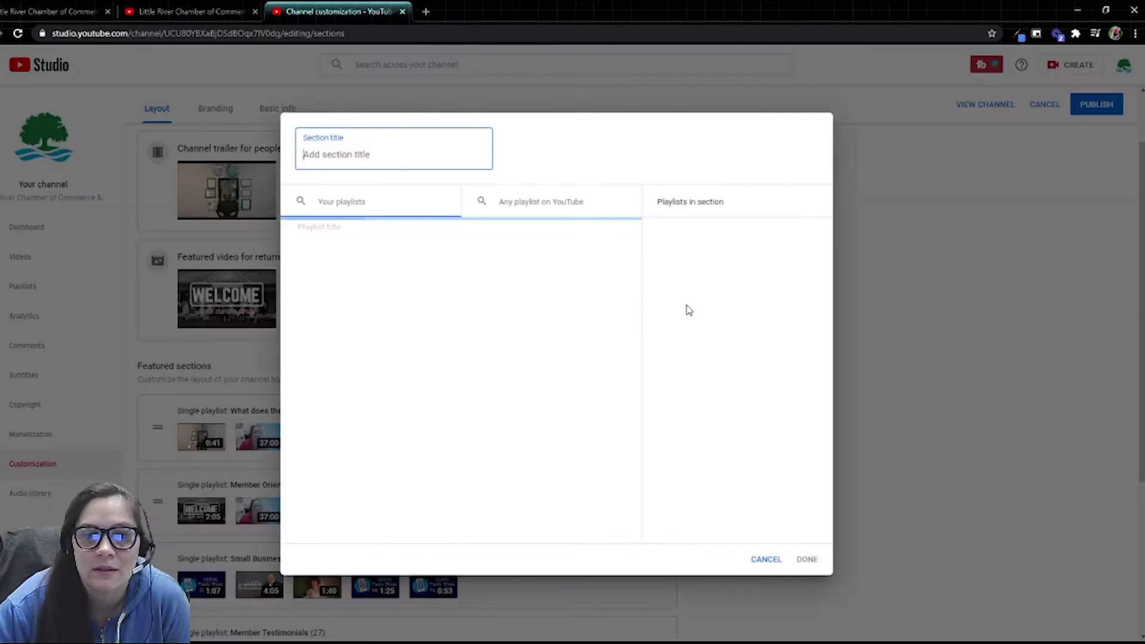
left_click(305, 250)
left_click(304, 298)
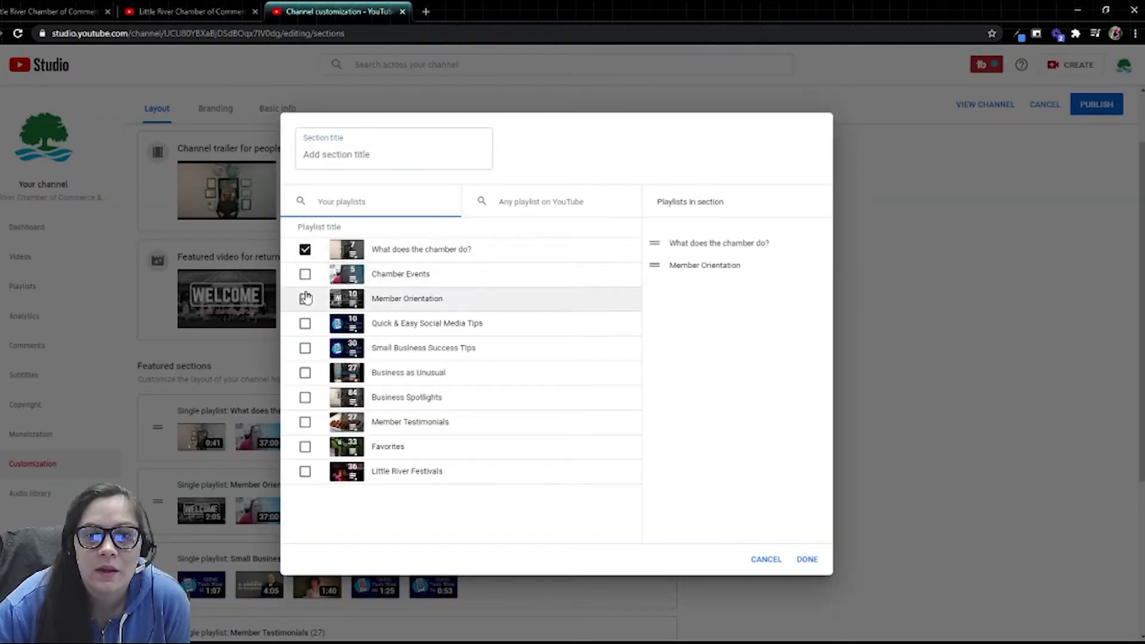
left_click(766, 559)
left_click(651, 374)
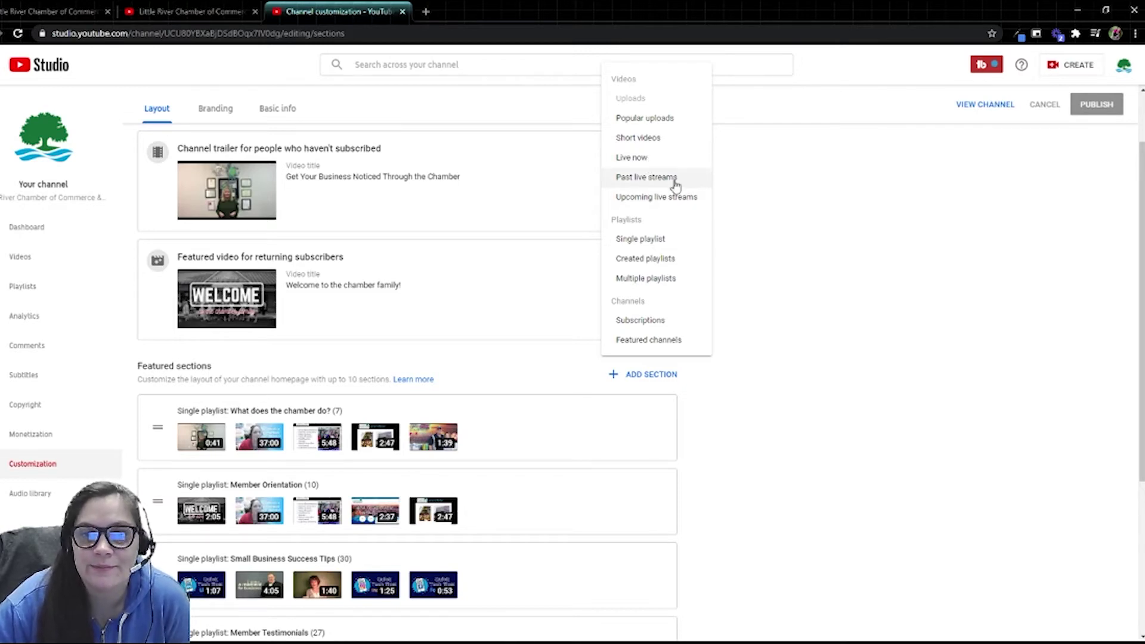
Step: Add a Popular uploads section and remove the Uploads section from the layout
left_click(656, 120)
scroll(775, 299, "down", 5)
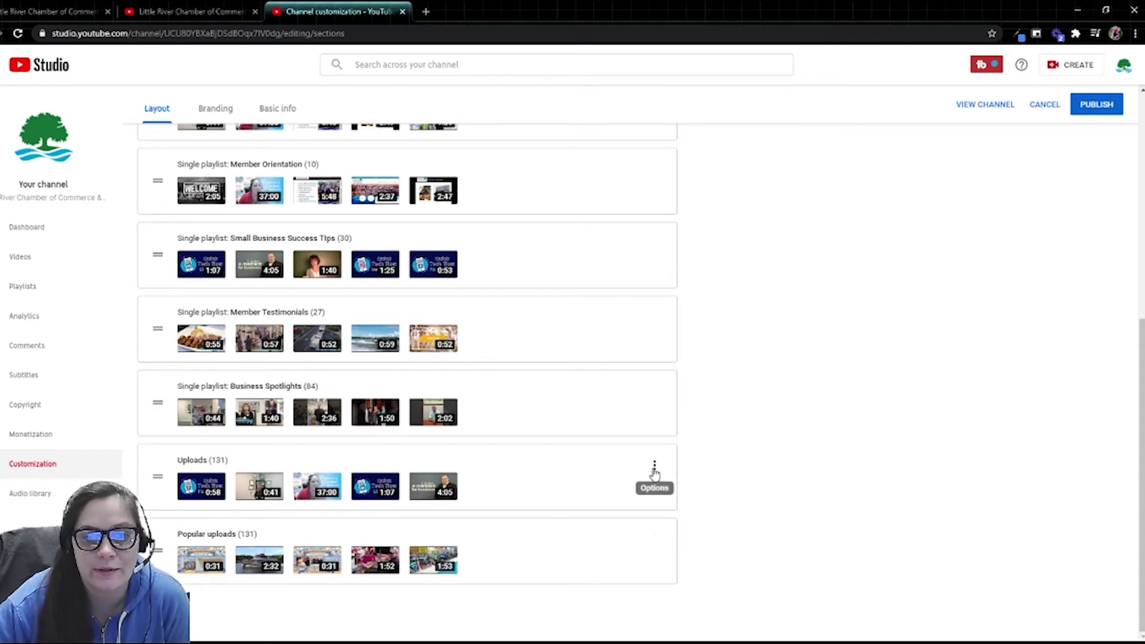
left_click(655, 478)
left_click(626, 504)
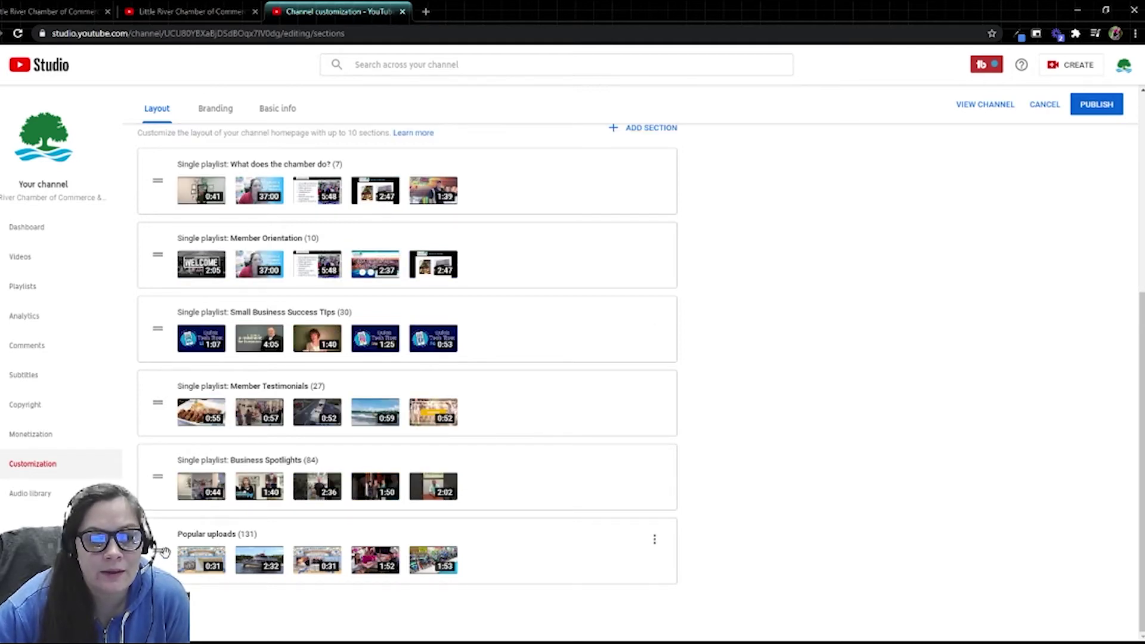
Step: Move Popular uploads below 'What does the chamber do?' and publish the layout
left_click_drag(156, 557, 154, 220)
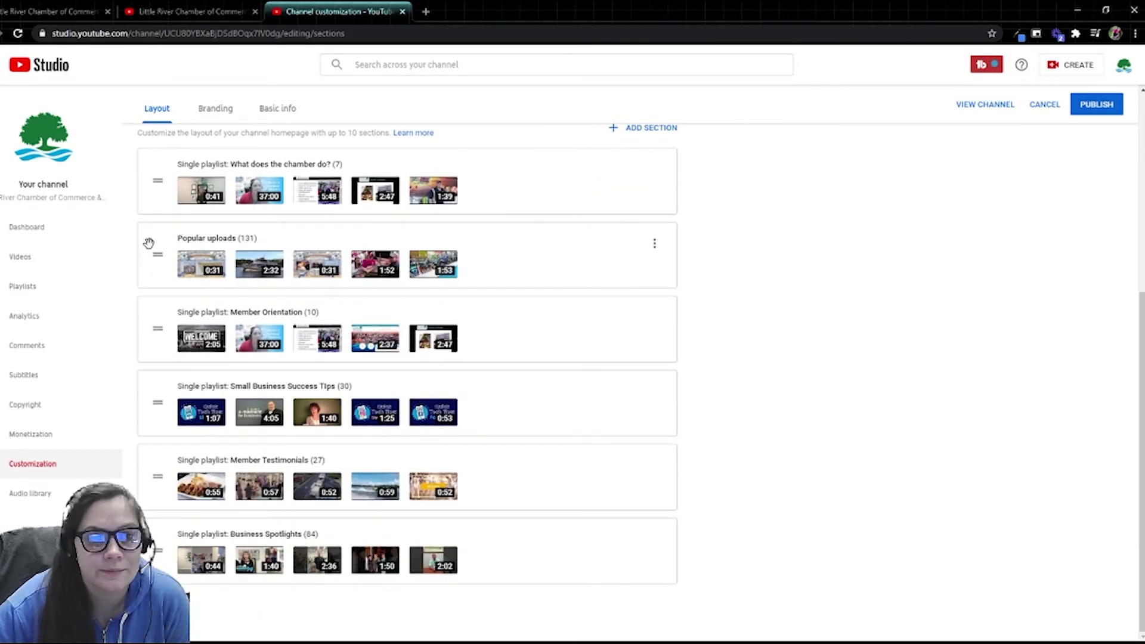
left_click(1104, 145)
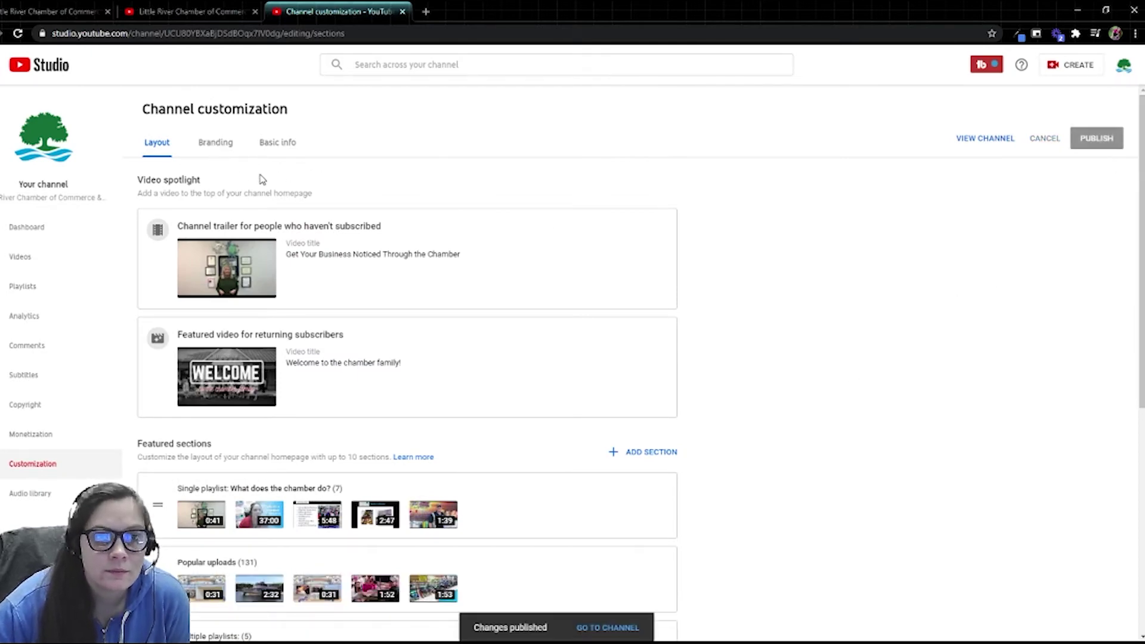
left_click(218, 143)
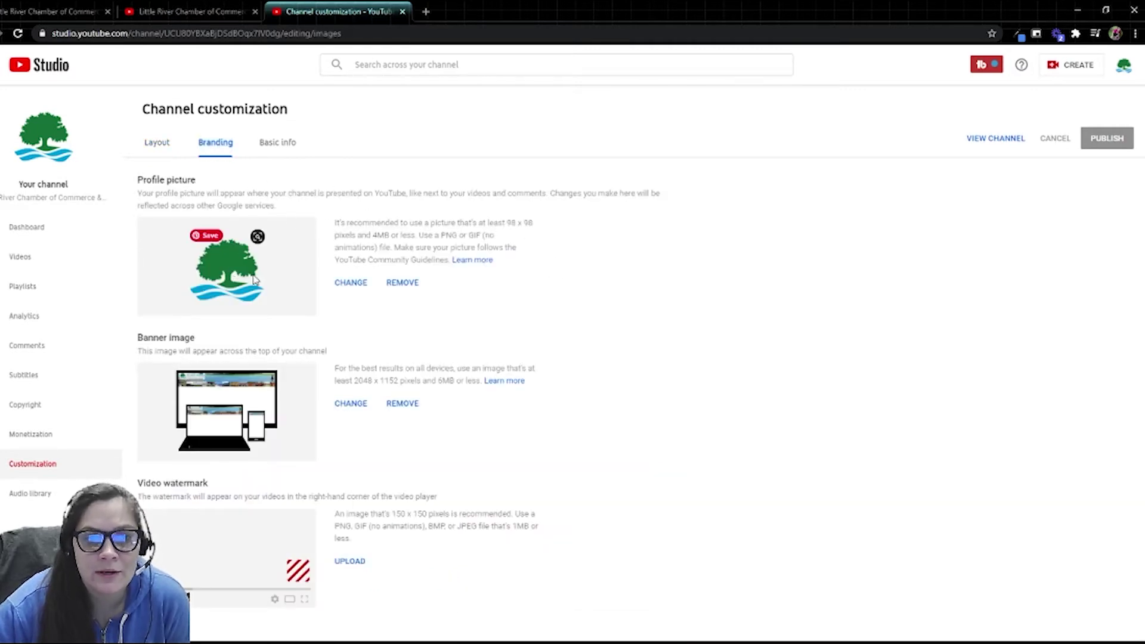
Step: Zoom in on the Branding page and highlight the recommended 2048 x 1152 banner size
mouse_move(222, 284)
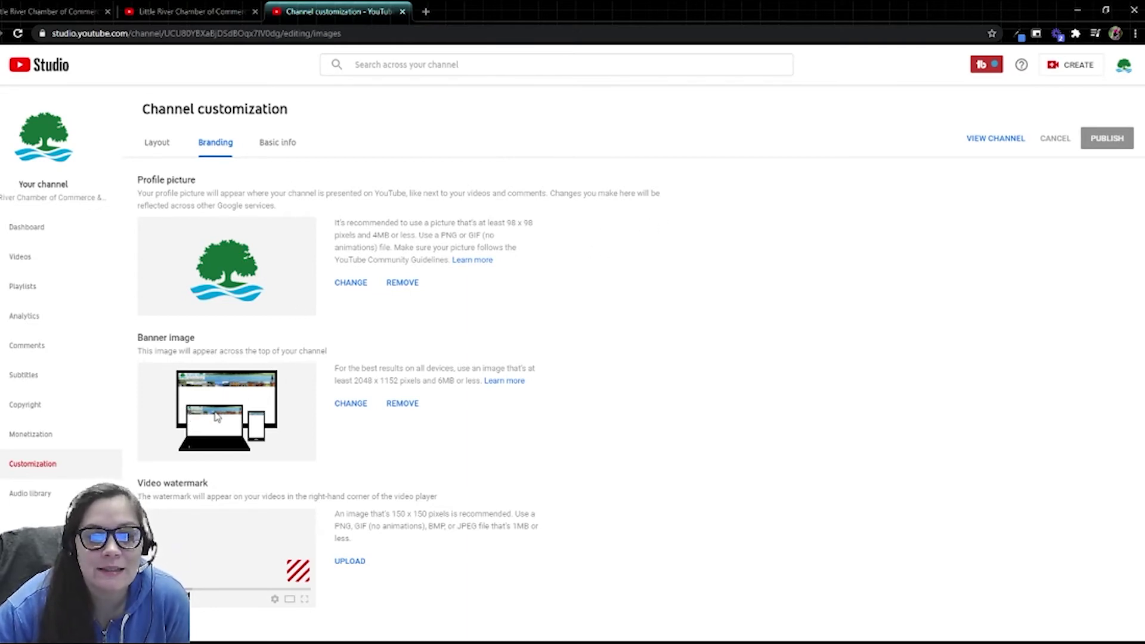
key("ctrl+plus")
key("ctrl+plus")
key("ctrl+plus")
key("ctrl+plus")
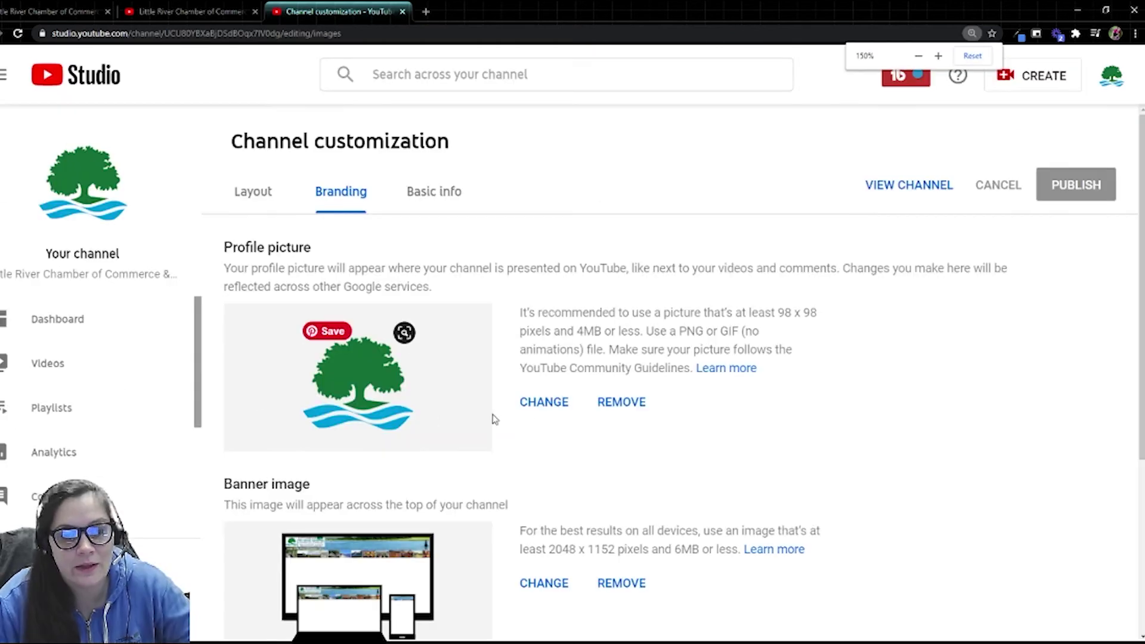
scroll(371, 455, "down", 5)
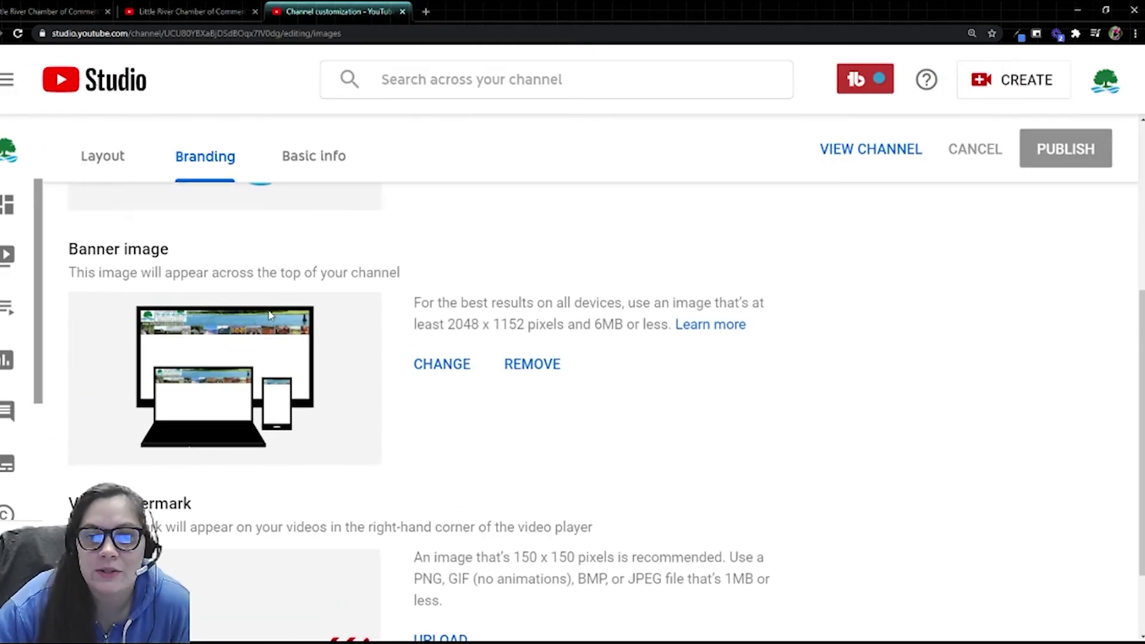
left_click_drag(448, 324, 524, 324)
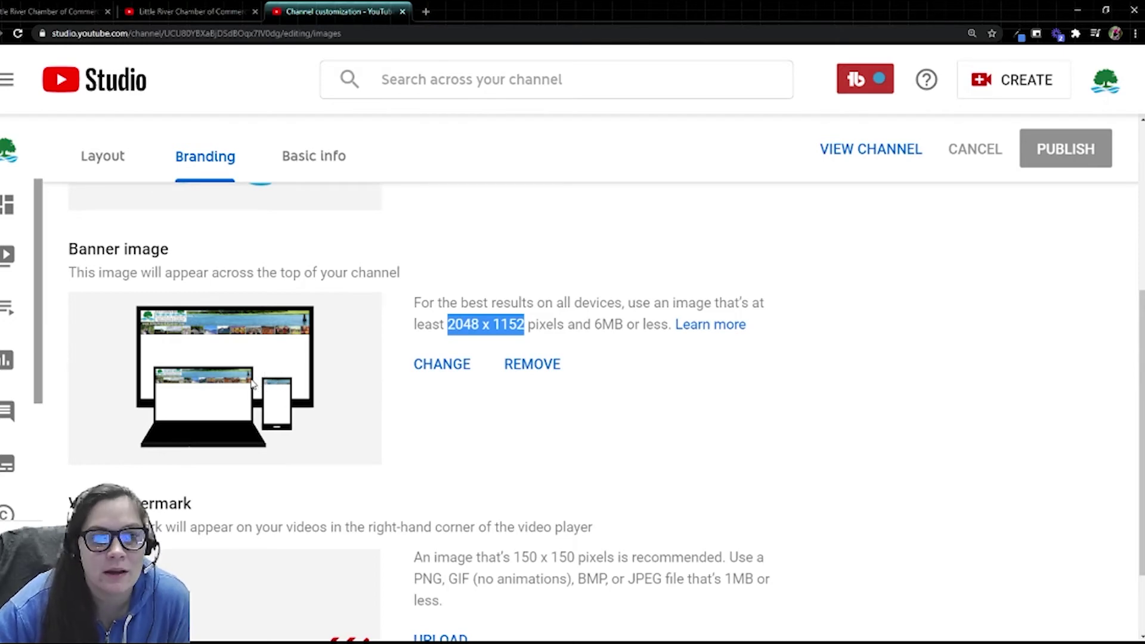
Step: Compare the live channel and customization tabs, then return to the Branding settings
key("ctrl+shift+Tab")
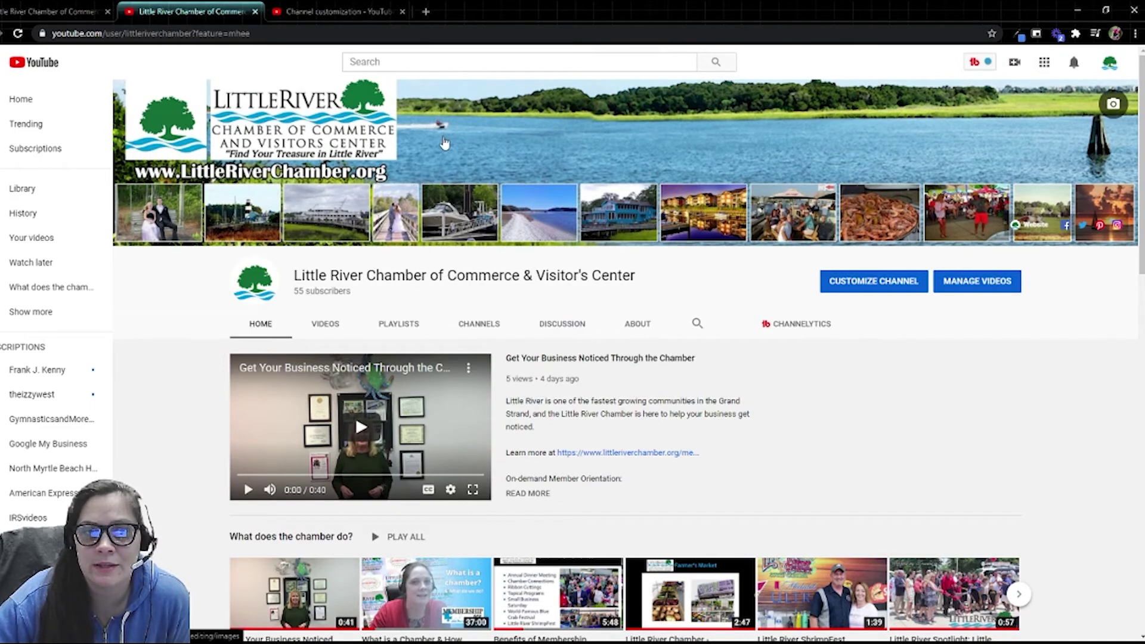
left_click(355, 7)
left_click(247, 7)
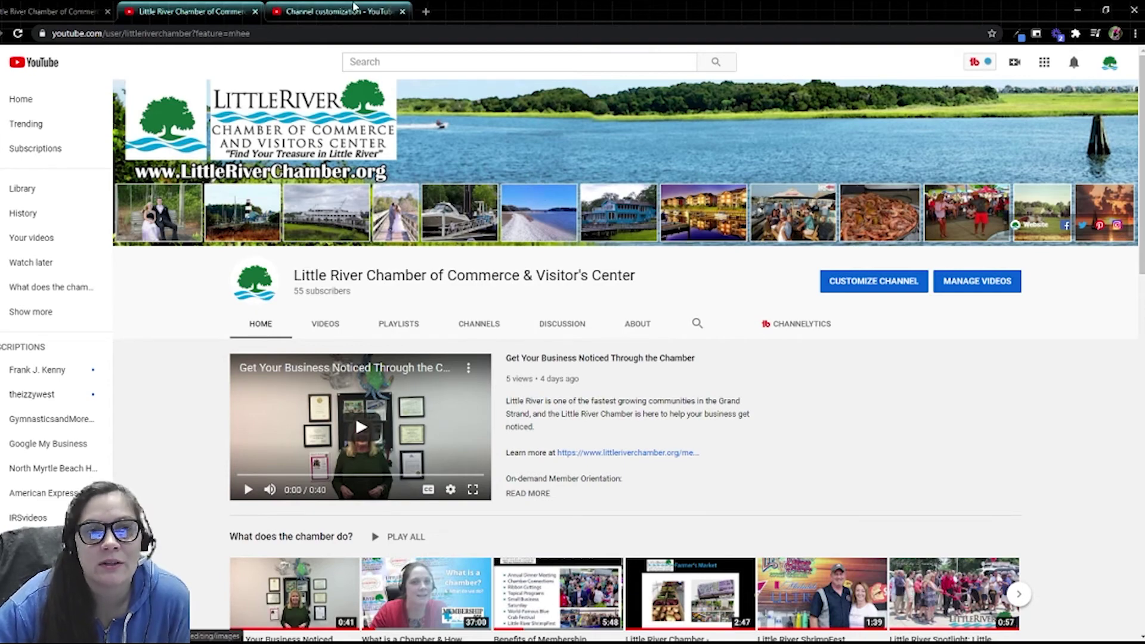
left_click(323, 7)
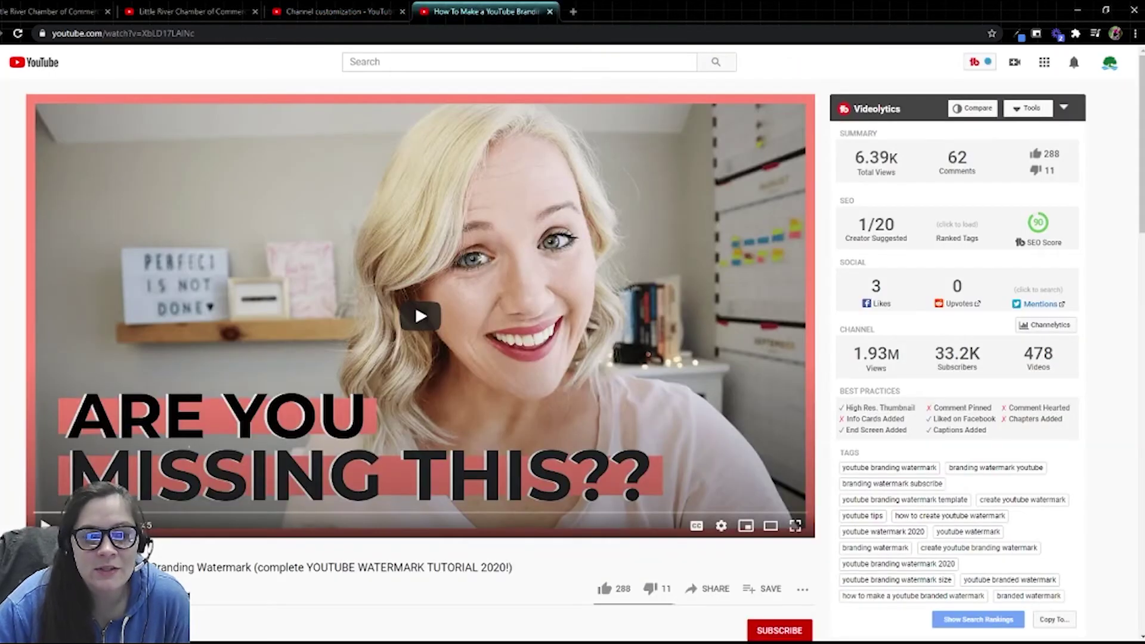
scroll(604, 573, "down", 2)
Step: View the example watermark in the tutorial video, then return to Studio's Branding settings
scroll(604, 573, "up", 2)
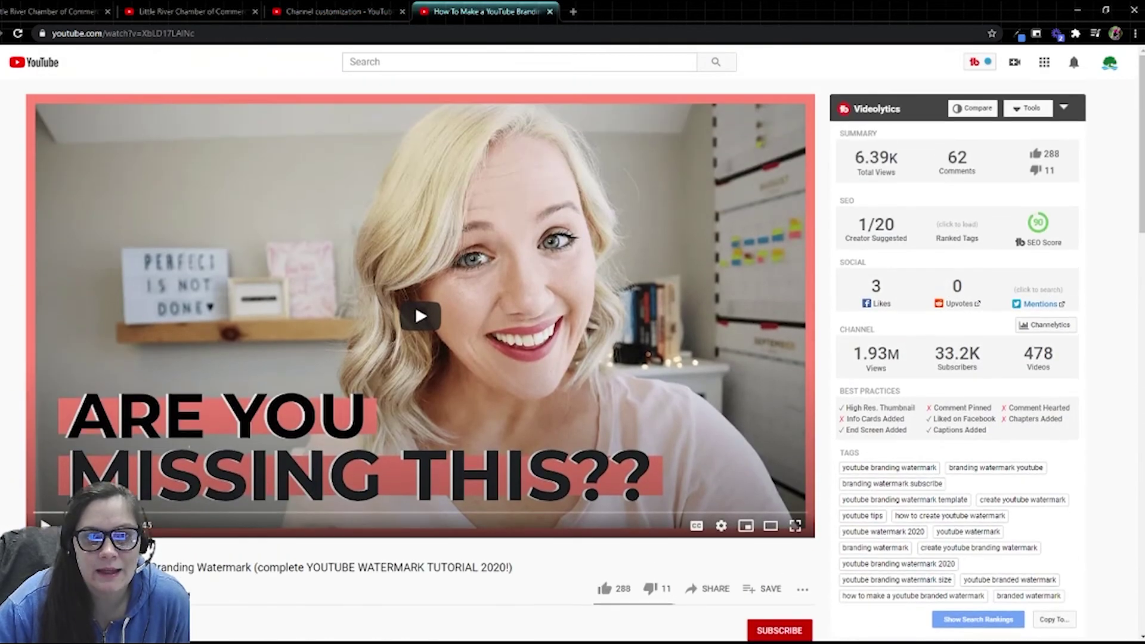
scroll(460, 584, "down", 1)
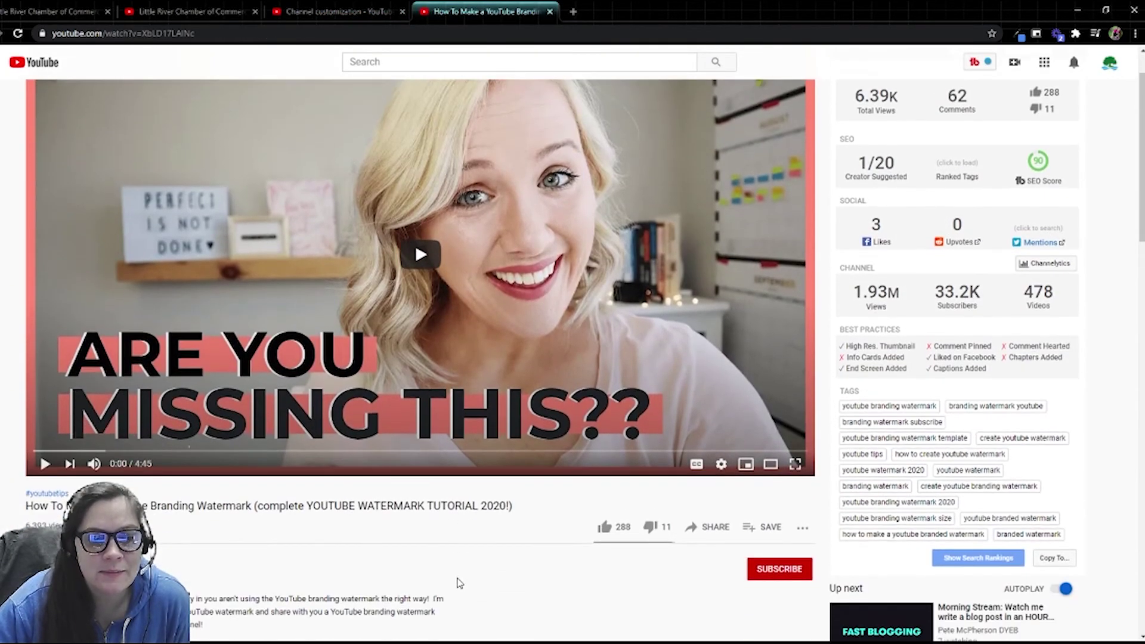
scroll(461, 583, "up", 1)
mouse_move(805, 496)
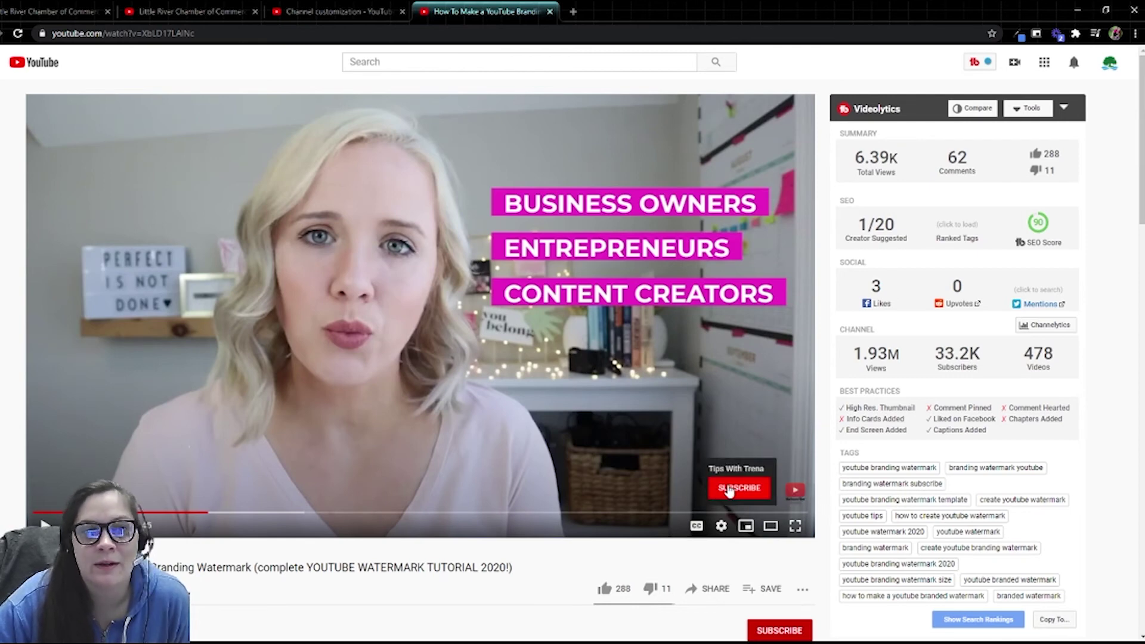
key("ctrl+shift+Tab")
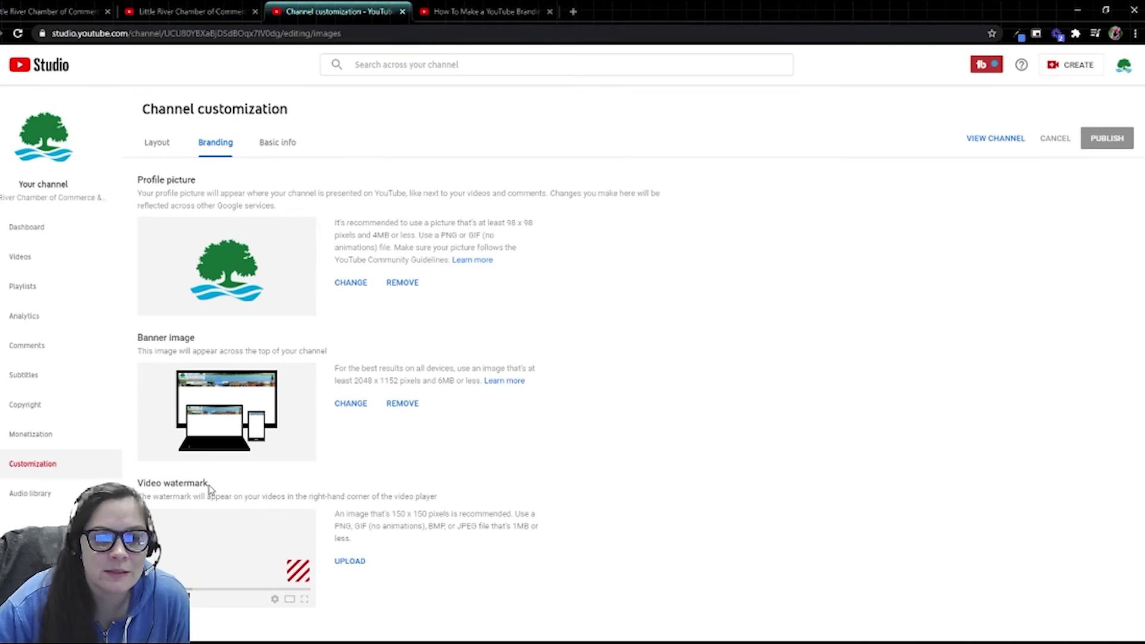
Step: Open the Basic info settings, then switch over to the live channel page
left_click(277, 142)
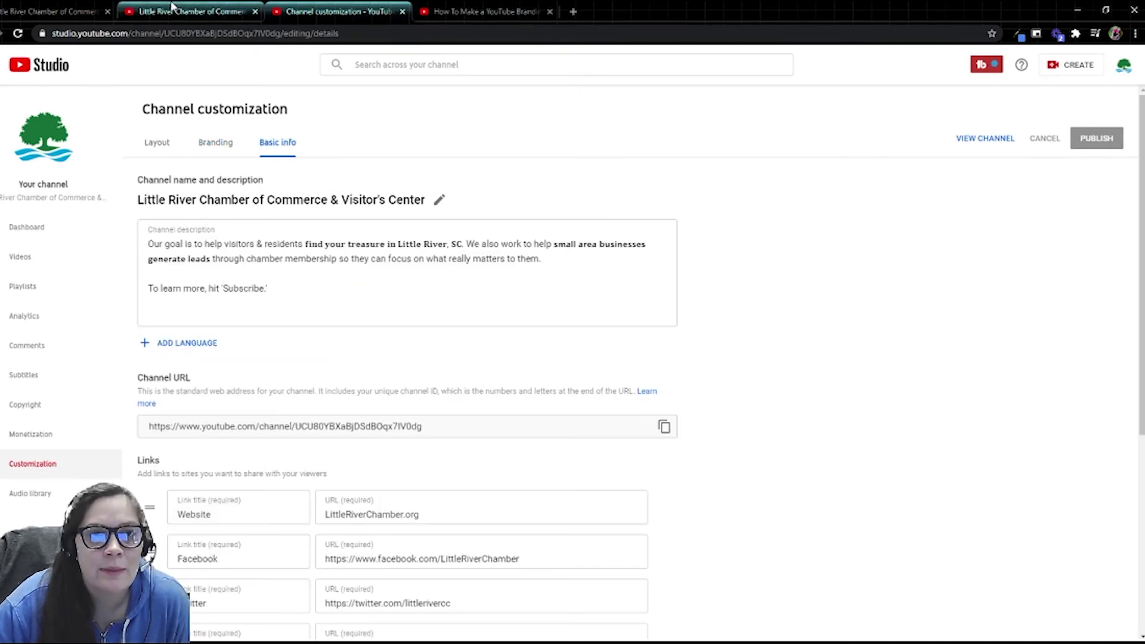
key("ctrl+shift+Tab")
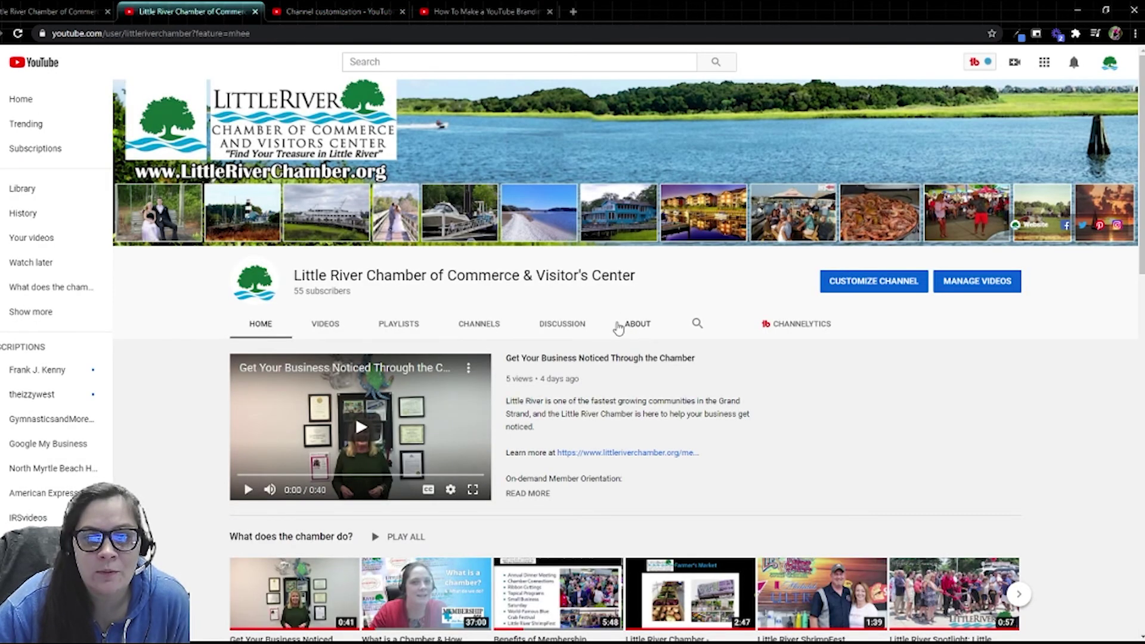